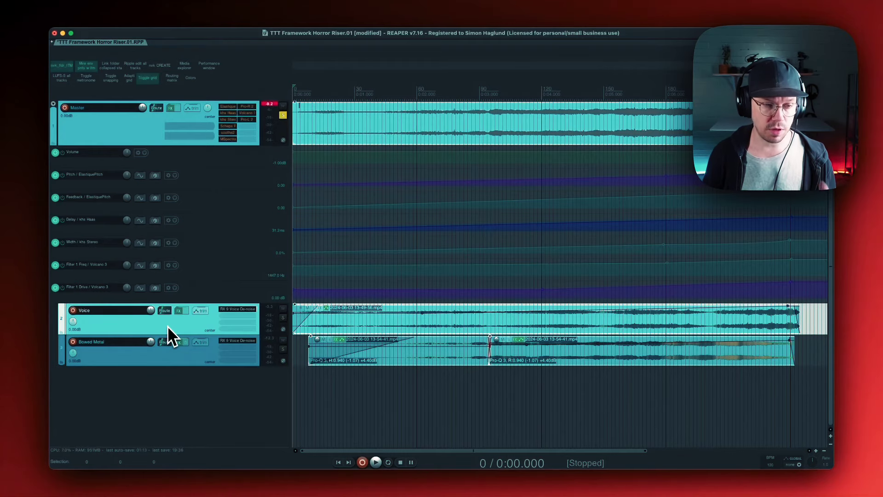
Select the Bowed Metal and Master tracks, then play the riser from the start and stop
click(162, 356)
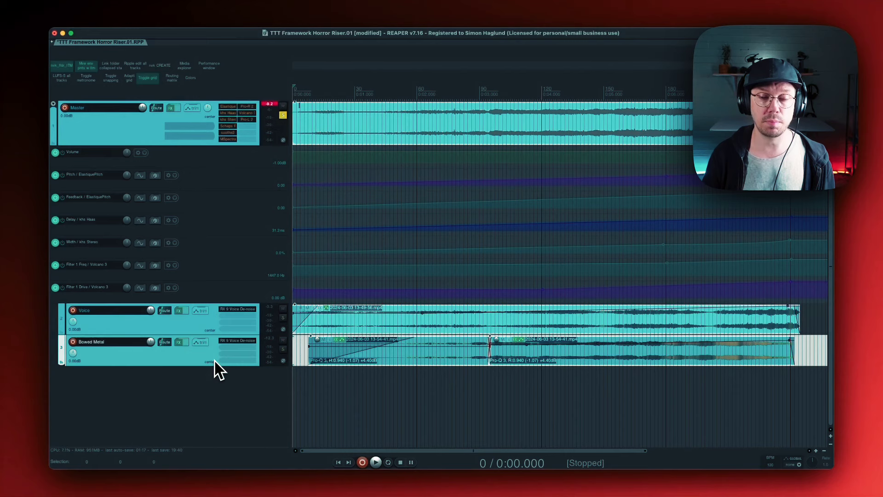
click(147, 124)
key(space)
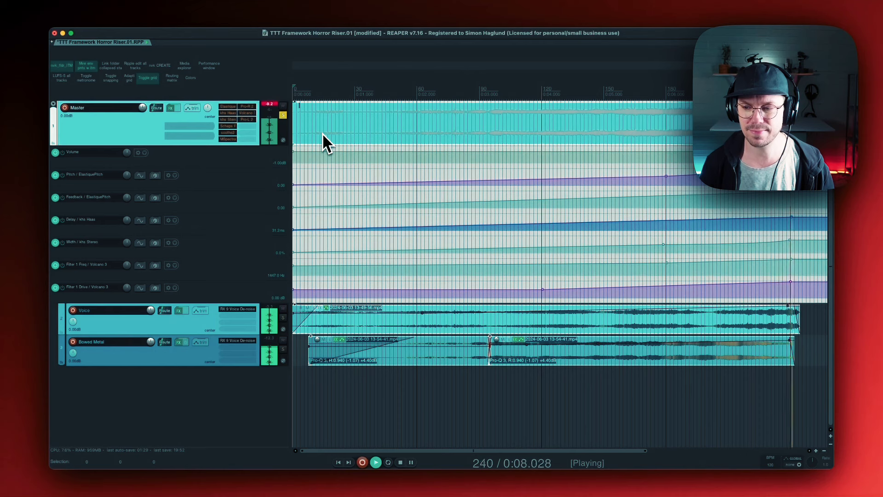
key(space)
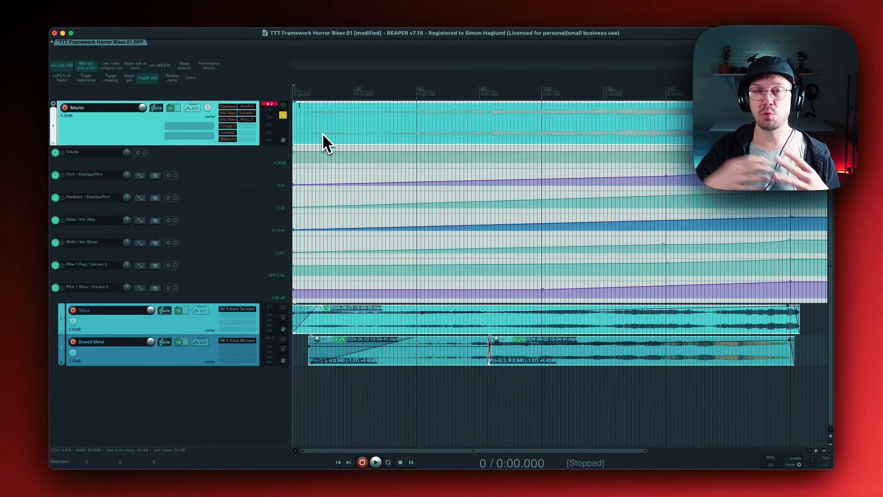
Open ElastiquePitch on the Master and play through its rising pitch and Feedback envelope automation
click(233, 107)
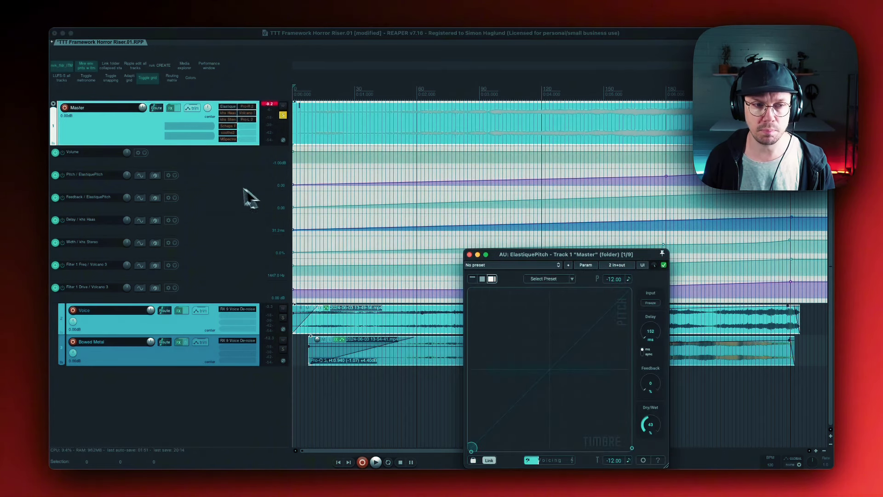
click(226, 188)
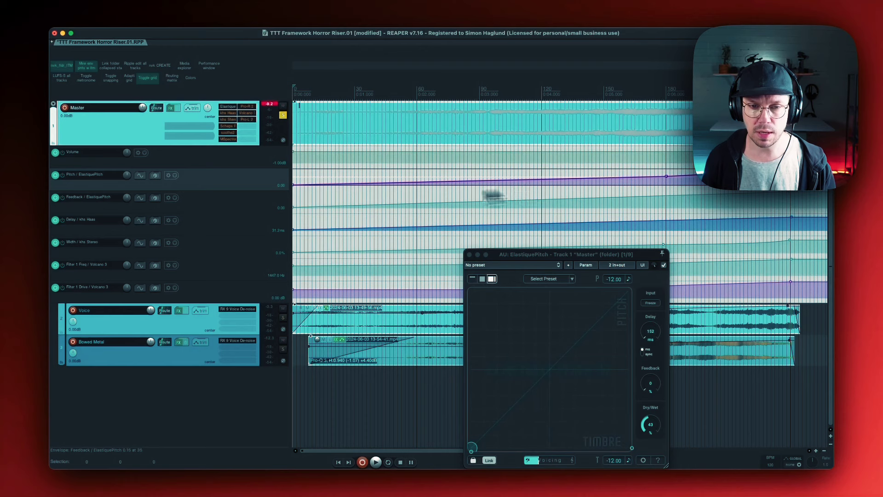
click(237, 212)
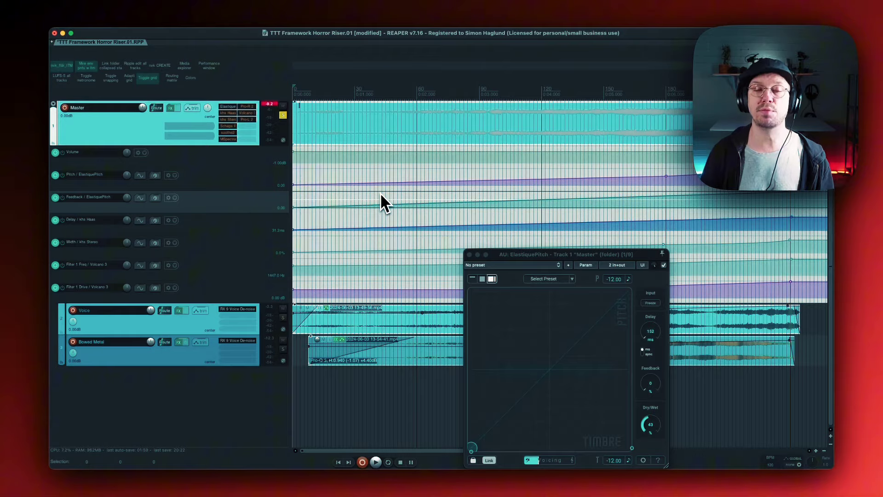
key(space)
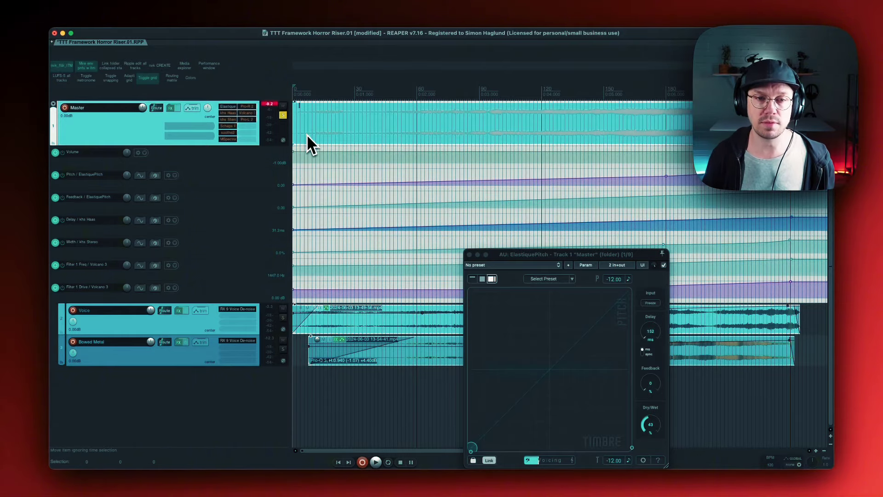
drag(302, 113, 302, 90)
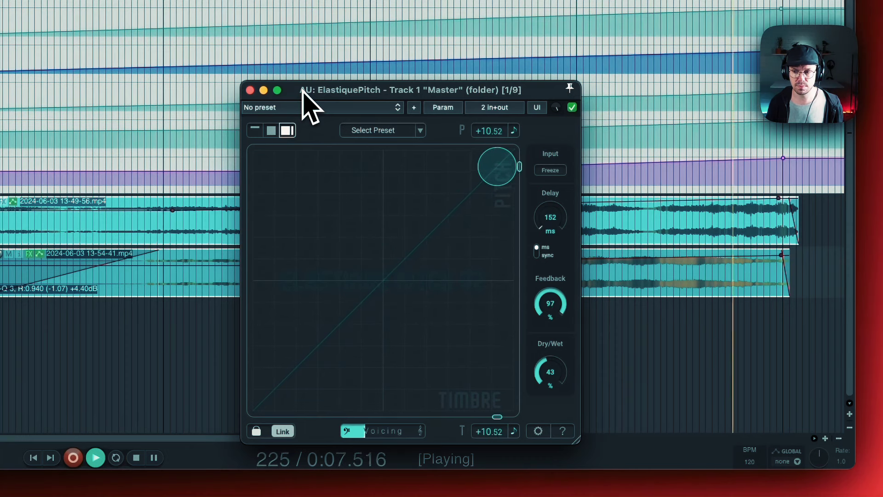
key(space)
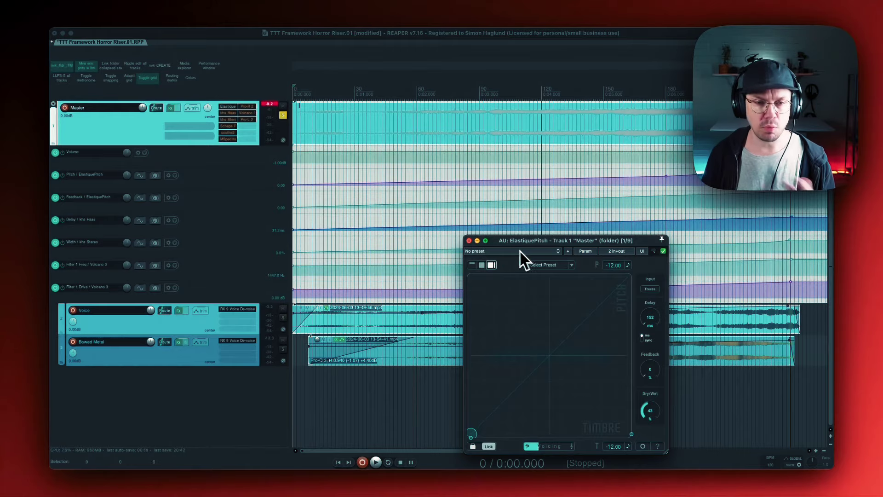
Close ElastiquePitch, then open and enable the khs Haas and khs Stereo plugins on the Master
click(468, 240)
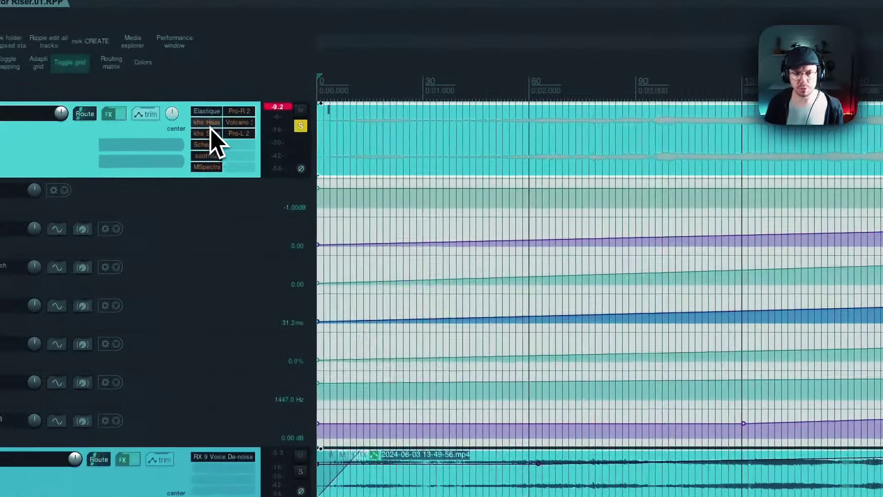
click(228, 113)
click(227, 119)
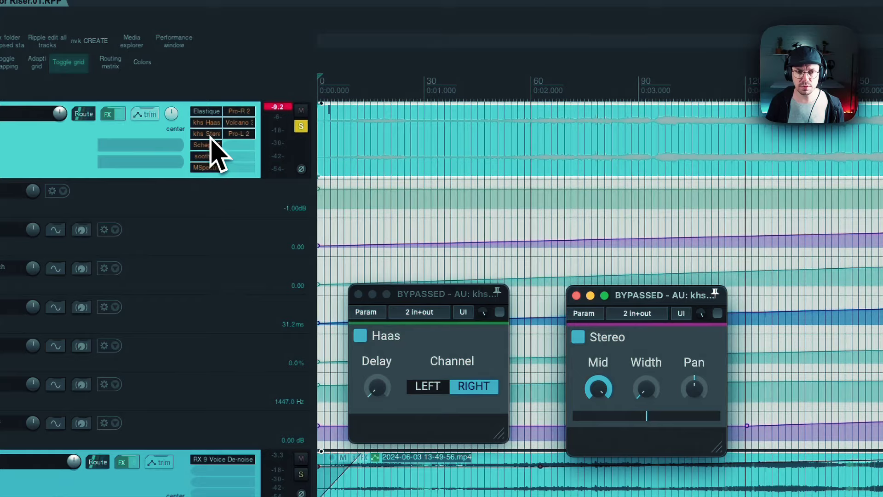
click(499, 312)
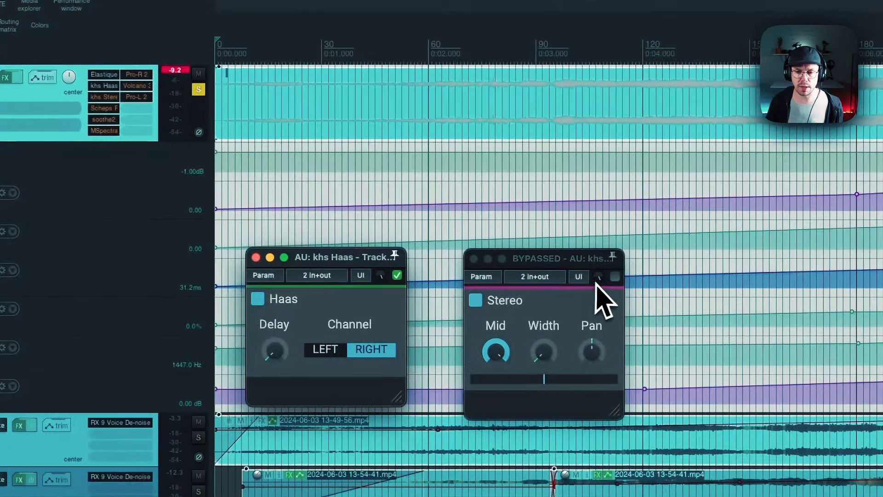
click(615, 276)
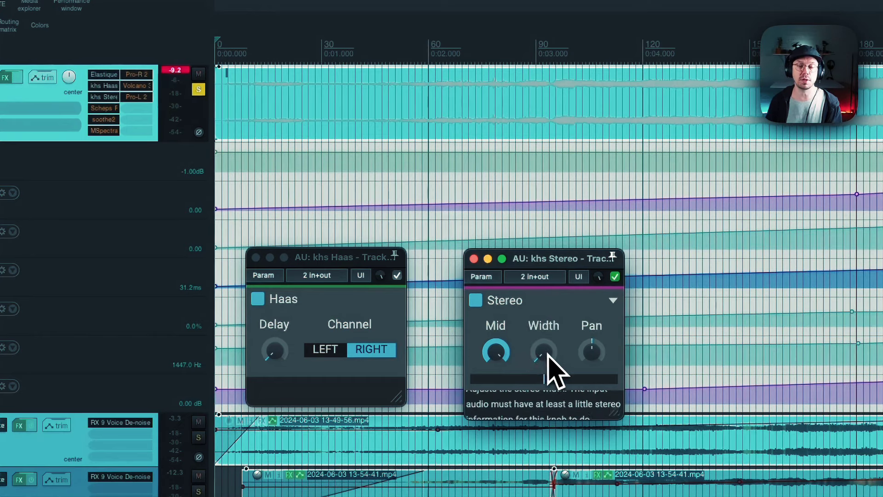
Select the khs Haas Delay lane, audition the stereo widening, and close both plugin windows
click(286, 131)
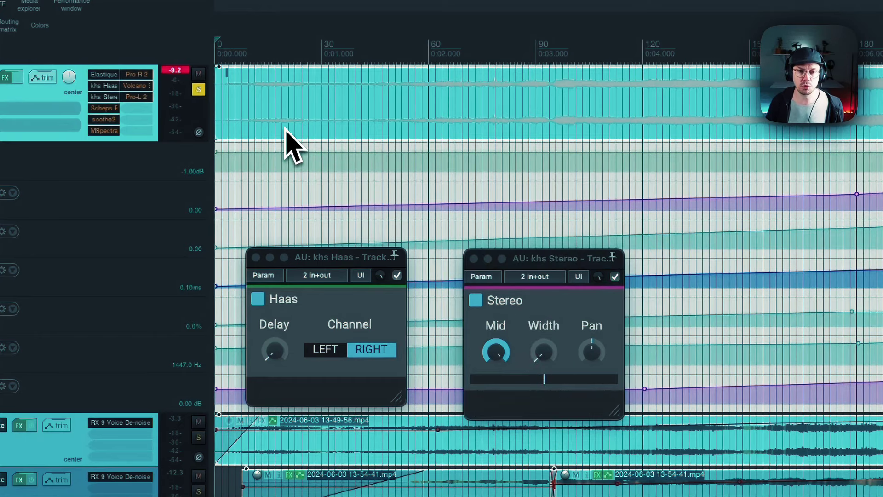
key(space)
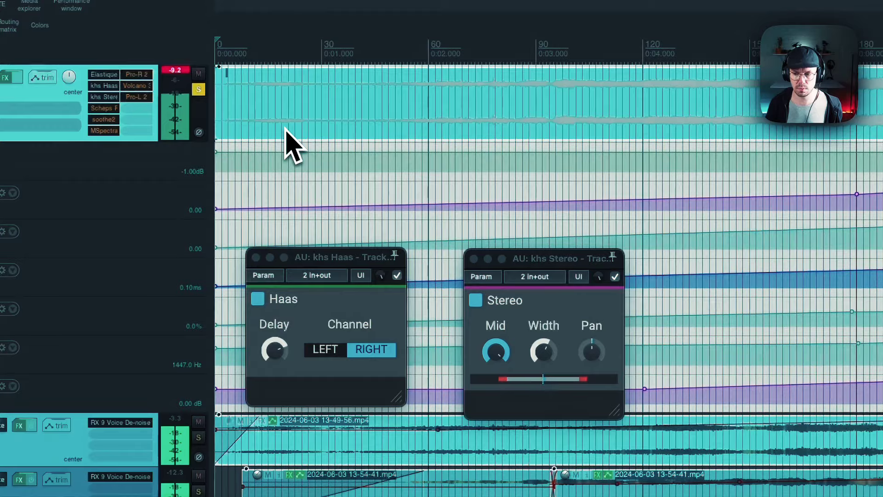
key(space)
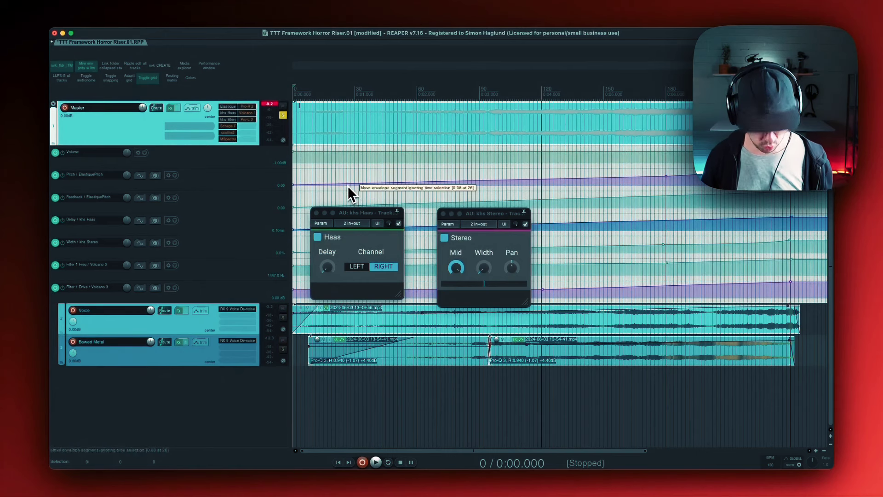
key(Escape)
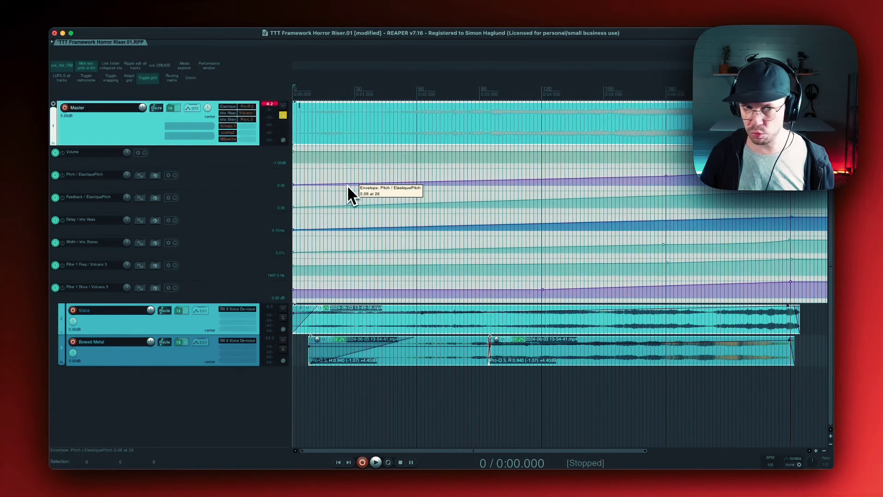
click(231, 128)
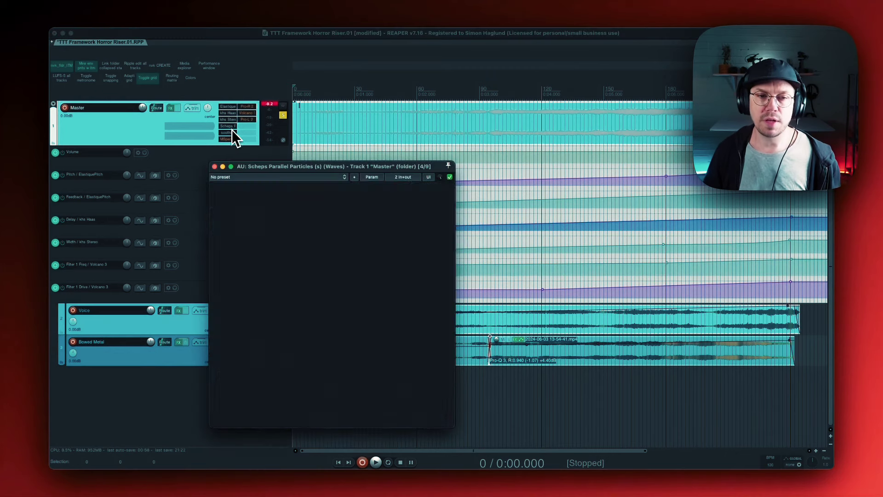
click(232, 132)
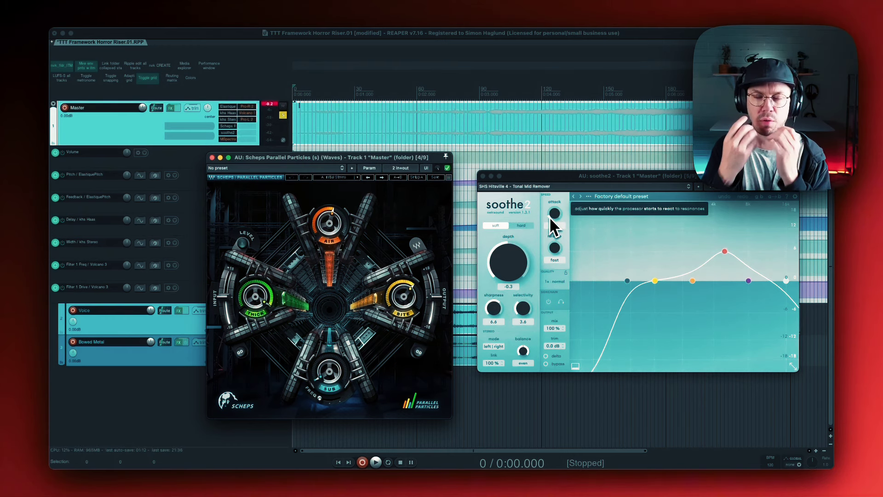
click(329, 143)
key(space)
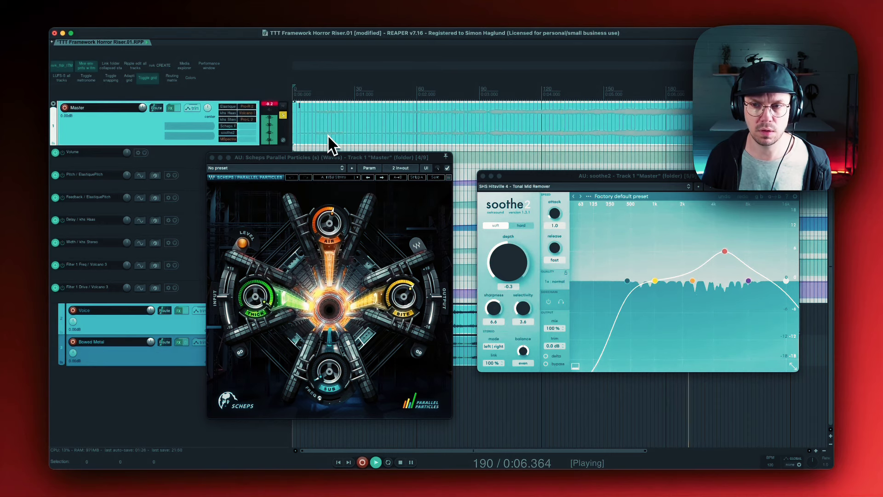
key(space)
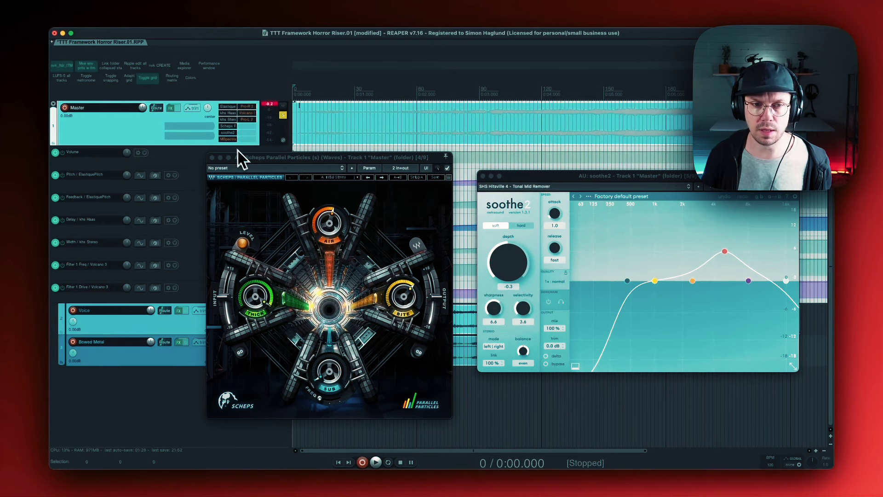
key(Escape)
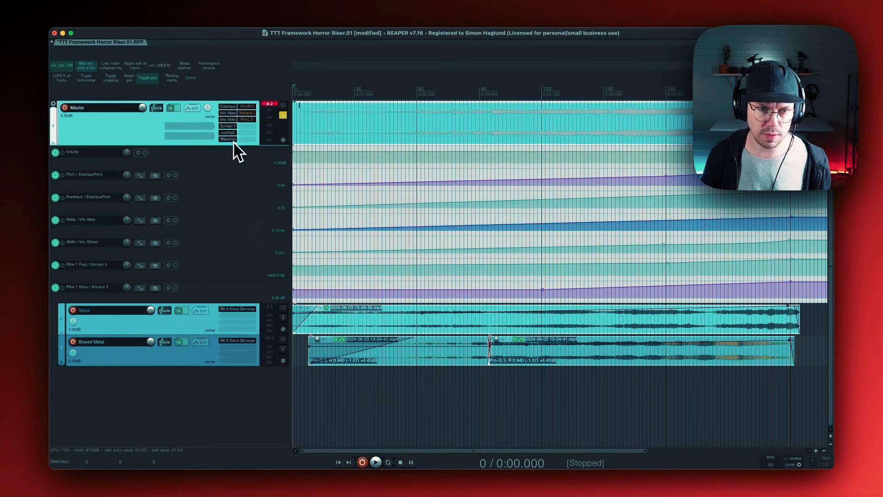
click(246, 107)
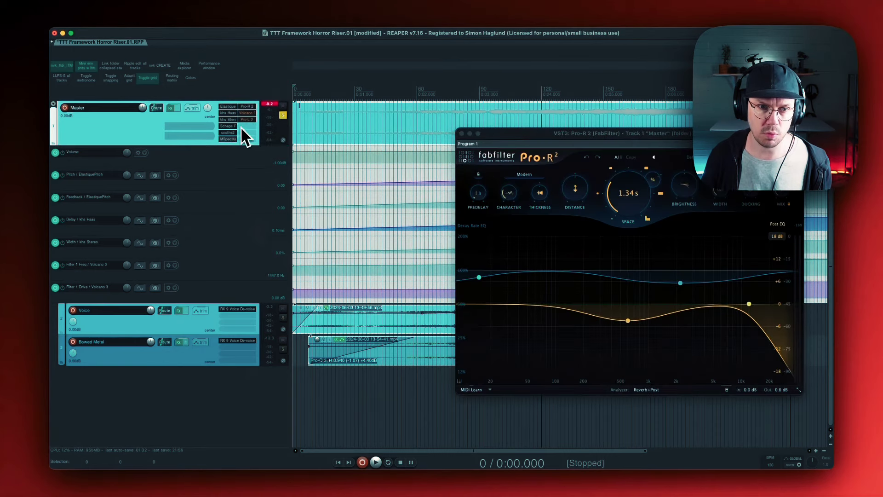
click(229, 138)
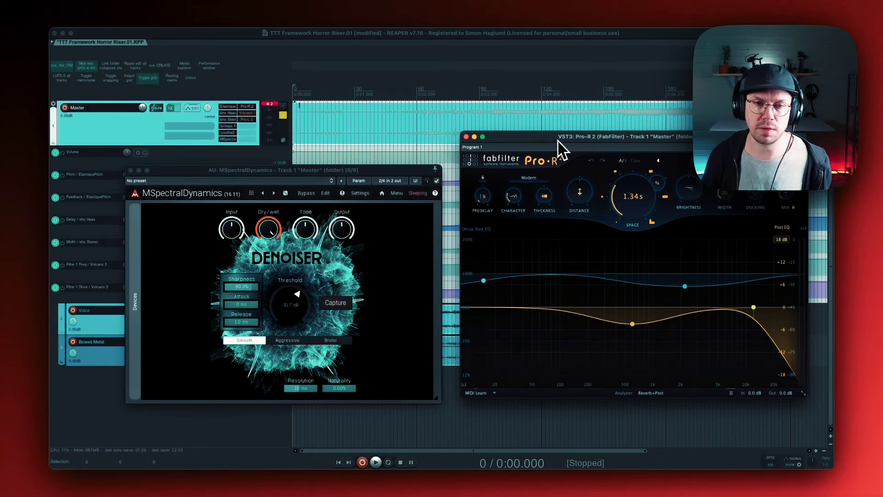
click(373, 137)
key(space)
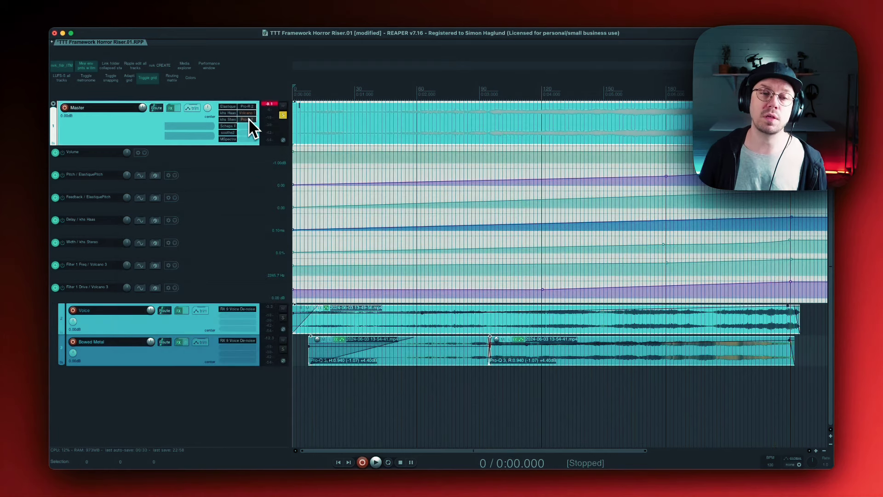
Un-bypass Volcano 3, show it beside Pro-L 2, and play the automated low-pass sweep
click(248, 117)
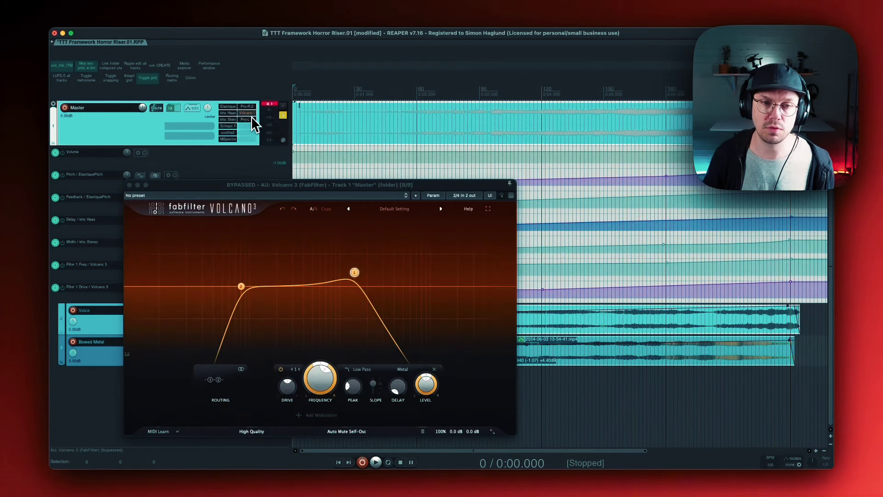
shift+click(248, 113)
click(247, 119)
drag(449, 191, 393, 165)
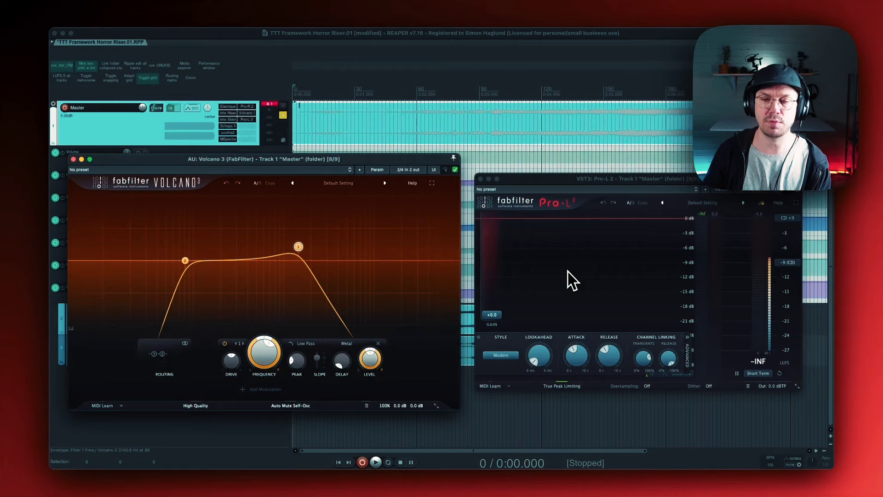
click(391, 139)
key(space)
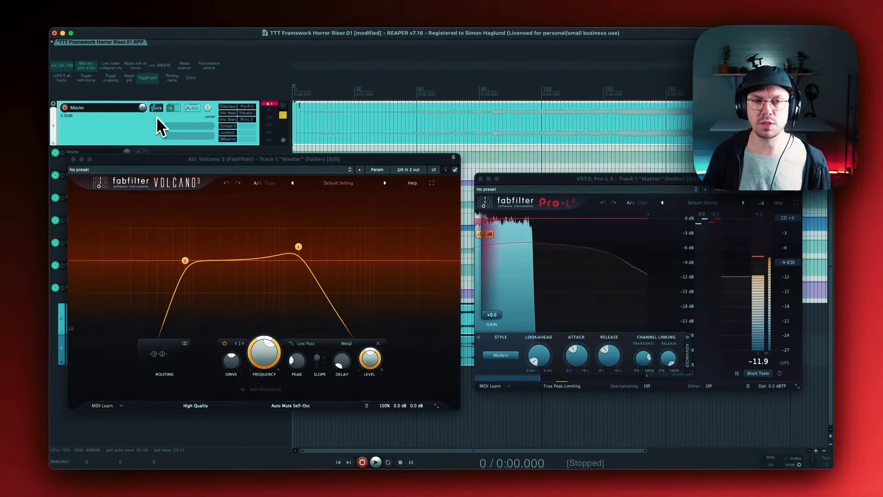
click(178, 108)
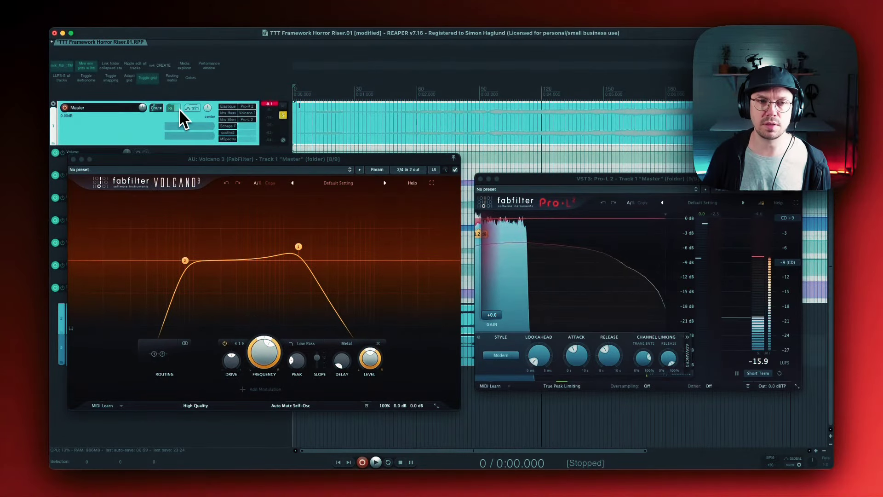
key(space)
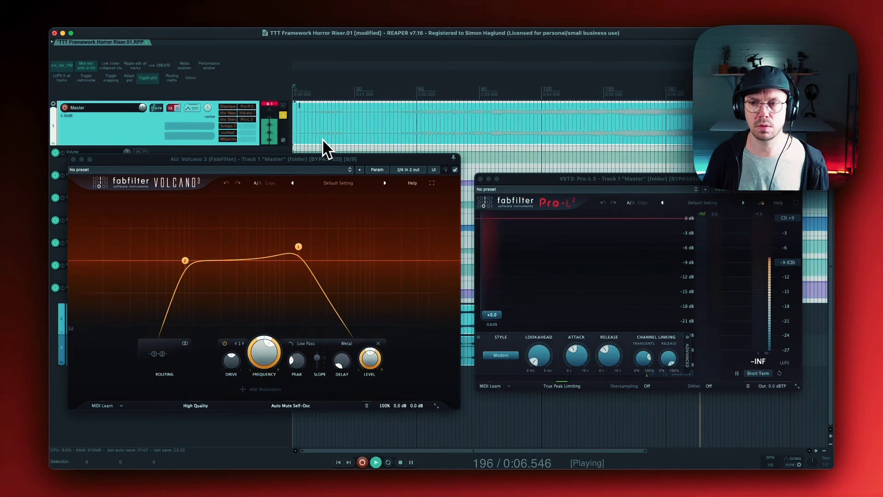
key(space)
click(176, 109)
key(space)
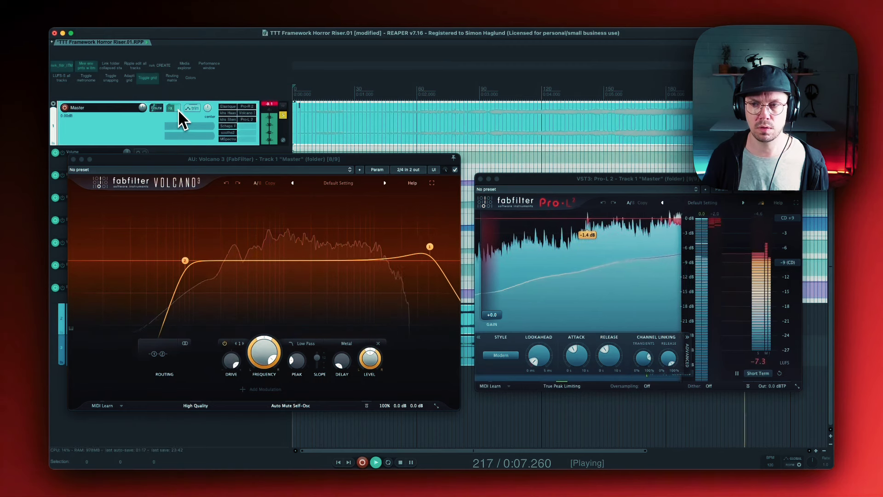
key(space)
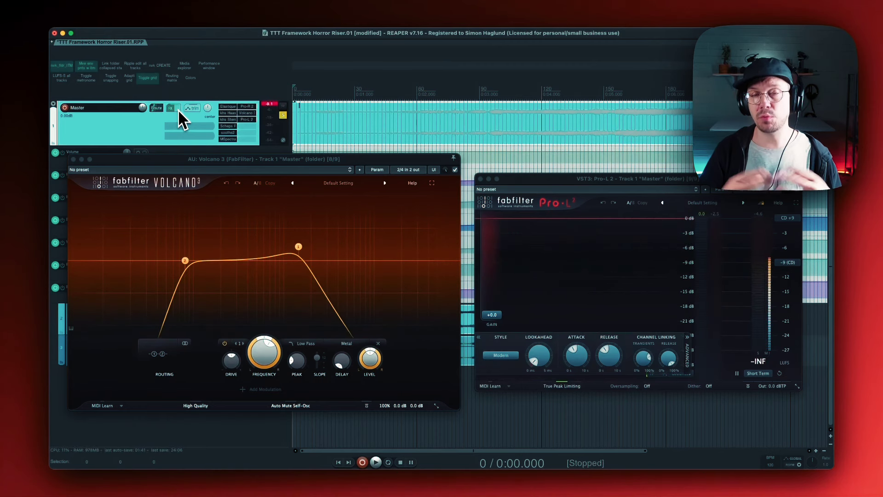